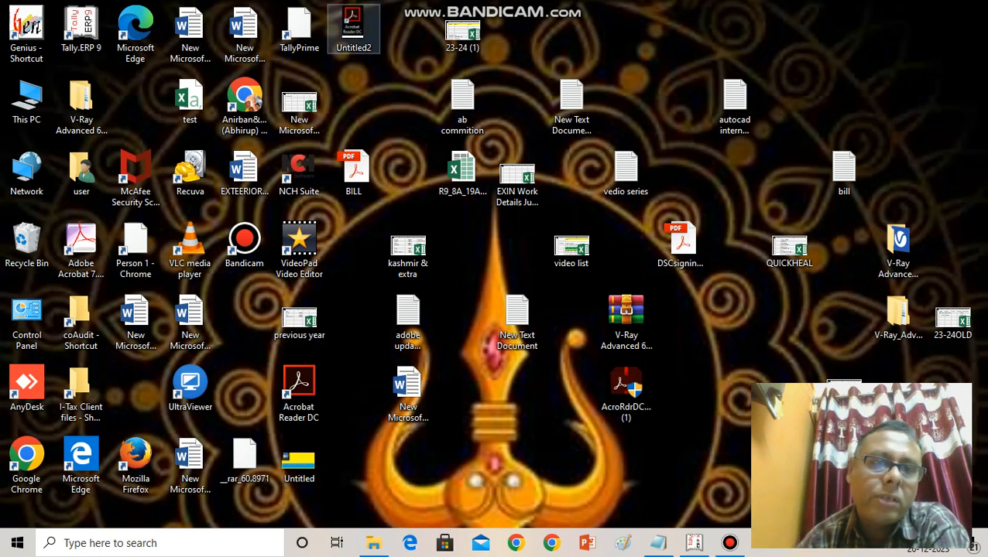
# Open Tally.ERP 9 to view its startup screen and minimize its window.
pyautogui.click(81, 29)
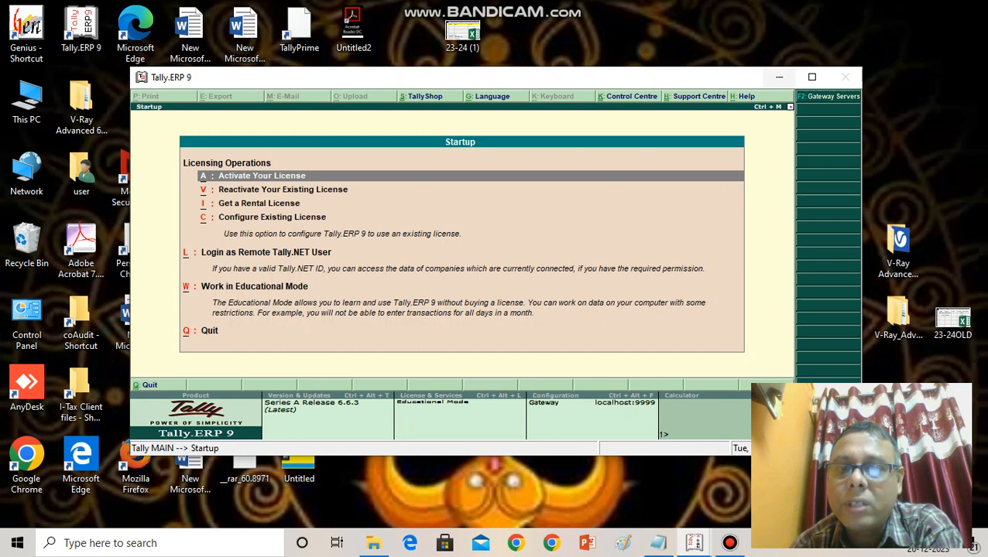
pyautogui.click(779, 77)
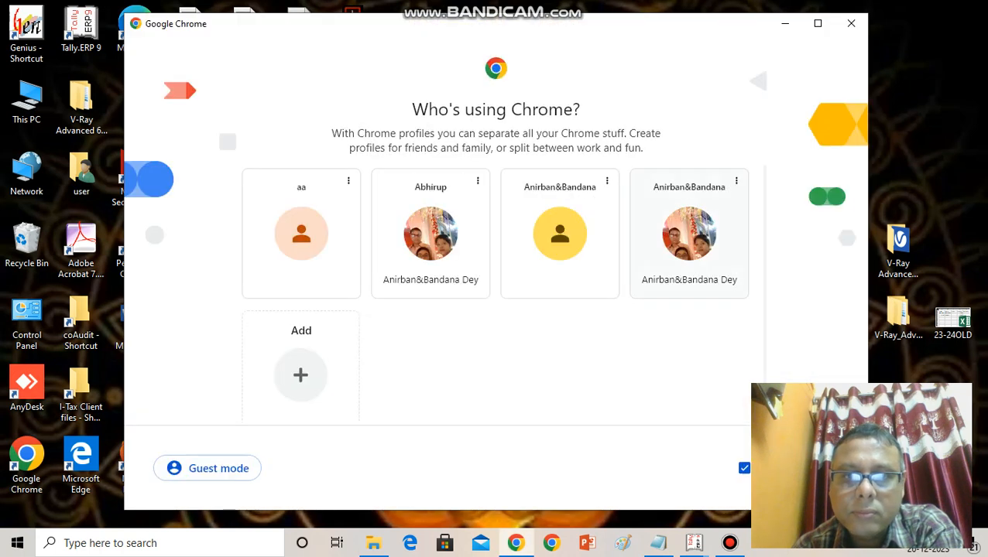
# Switch to Chrome, search Google for "tally prime download", and open the Tally Solutions download page.
pyautogui.click(689, 232)
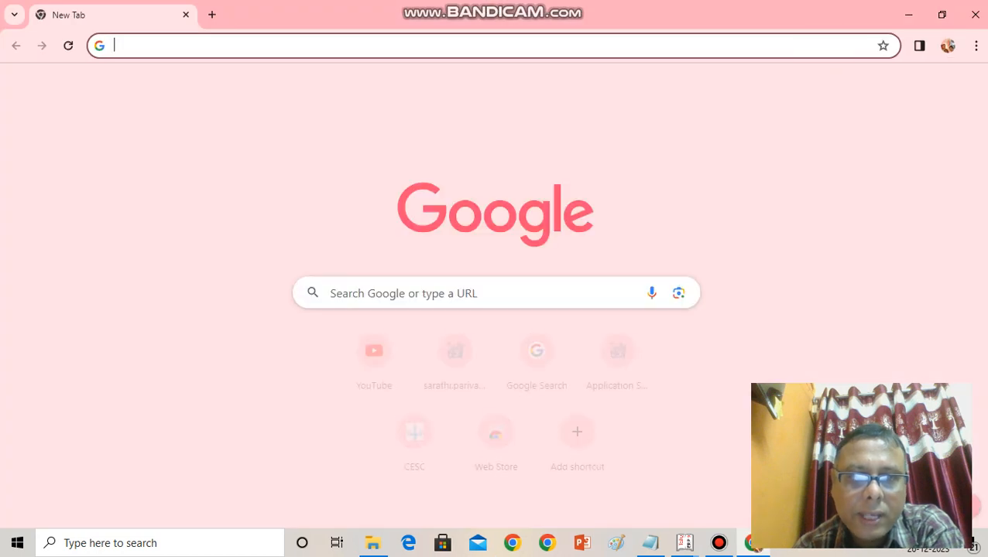
pyautogui.click(418, 293)
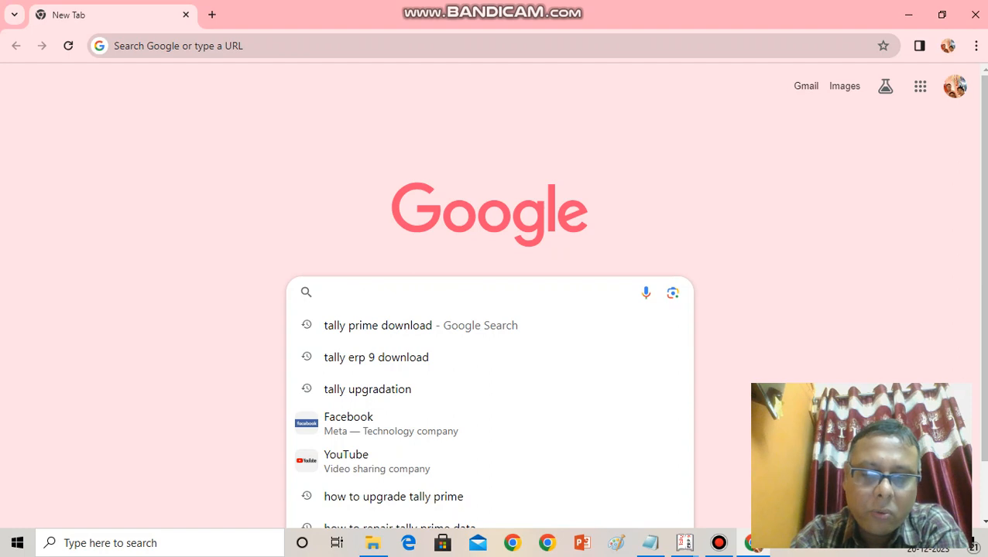
pyautogui.click(378, 325)
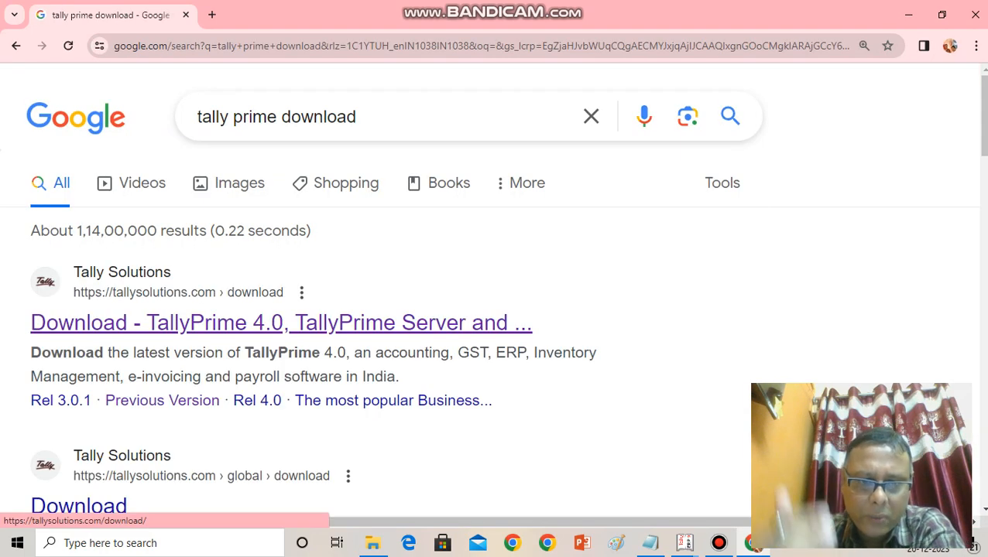
pyautogui.scroll(-1, 378, 325)
pyautogui.scroll(1, 378, 325)
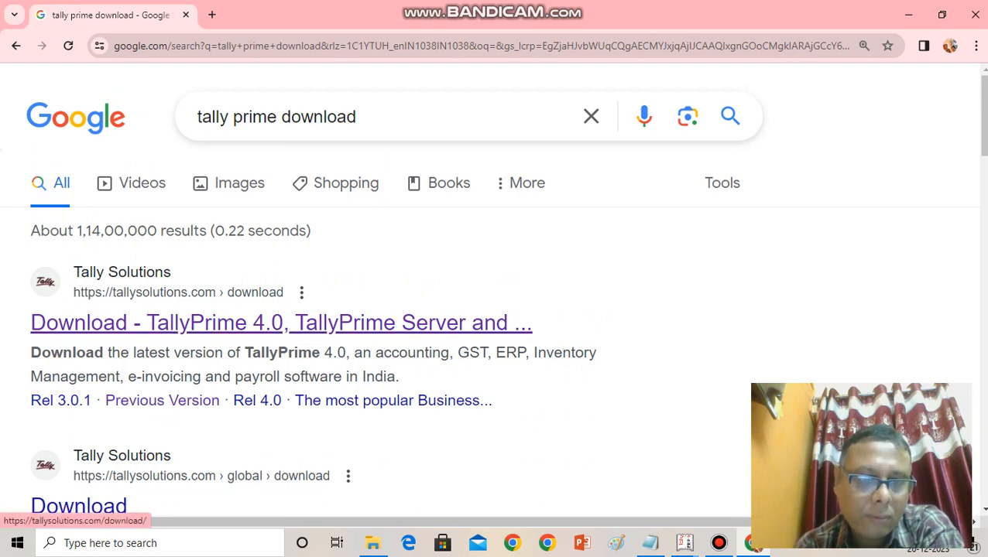
pyautogui.click(281, 323)
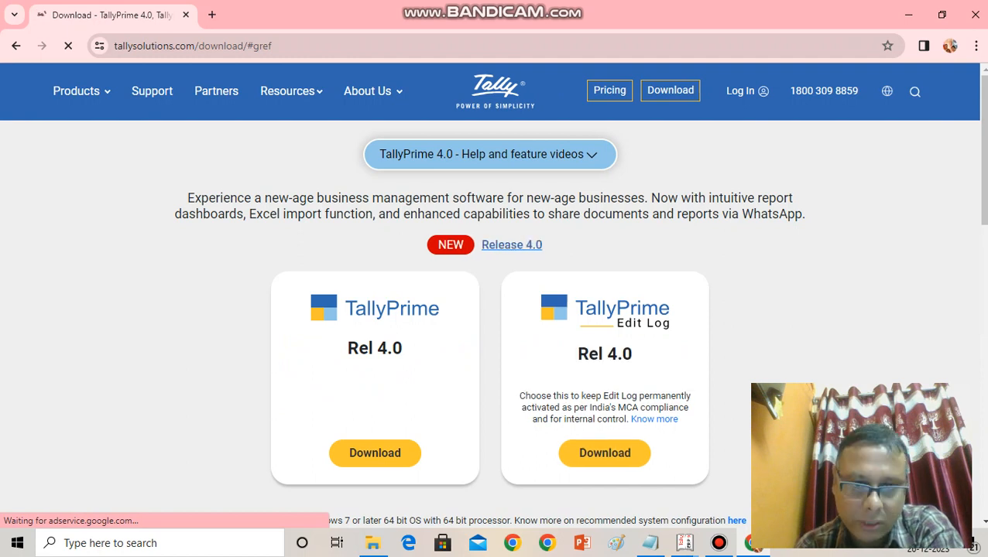
# Copy the full web address of the TallyPrime download page.
pyautogui.click(272, 46)
pyautogui.moveTo(272, 46); pyautogui.dragTo(114, 45)
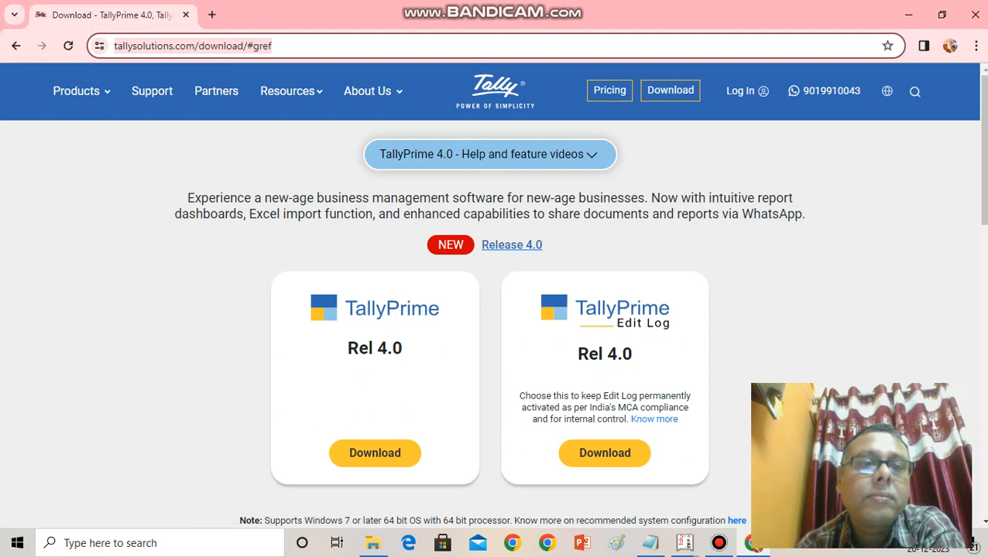
pyautogui.click(305, 46)
pyautogui.moveTo(305, 46); pyautogui.dragTo(115, 45)
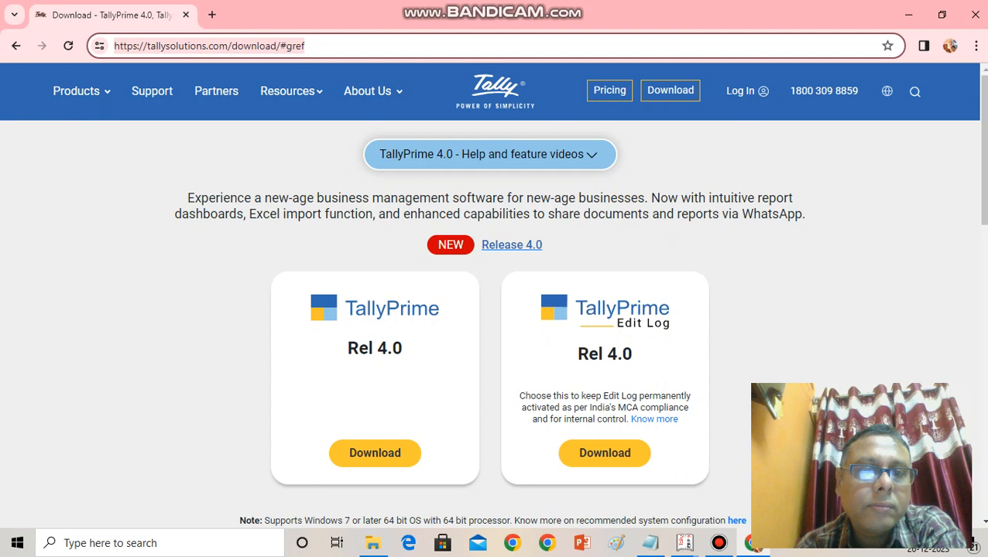
pyautogui.rightClick(192, 46)
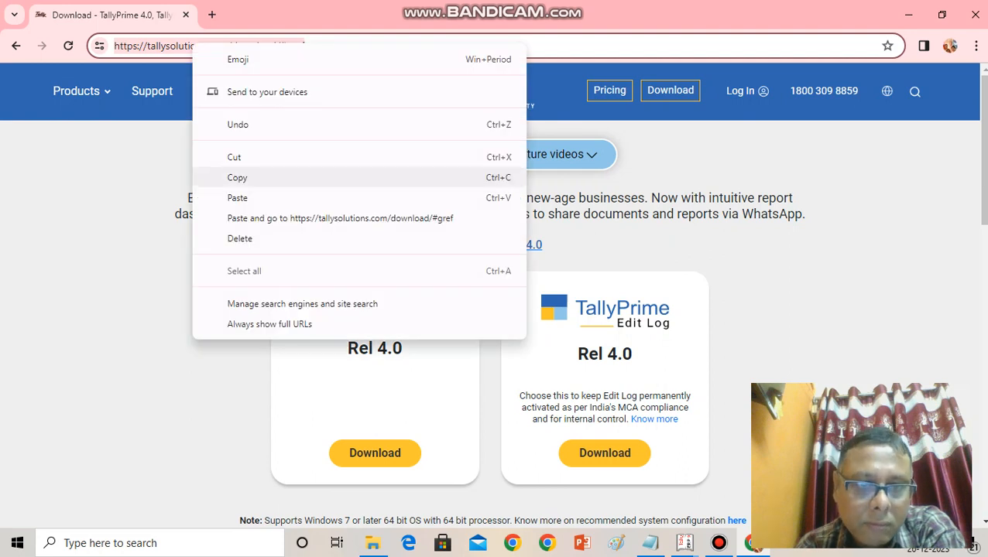
pyautogui.click(232, 177)
pyautogui.click(908, 14)
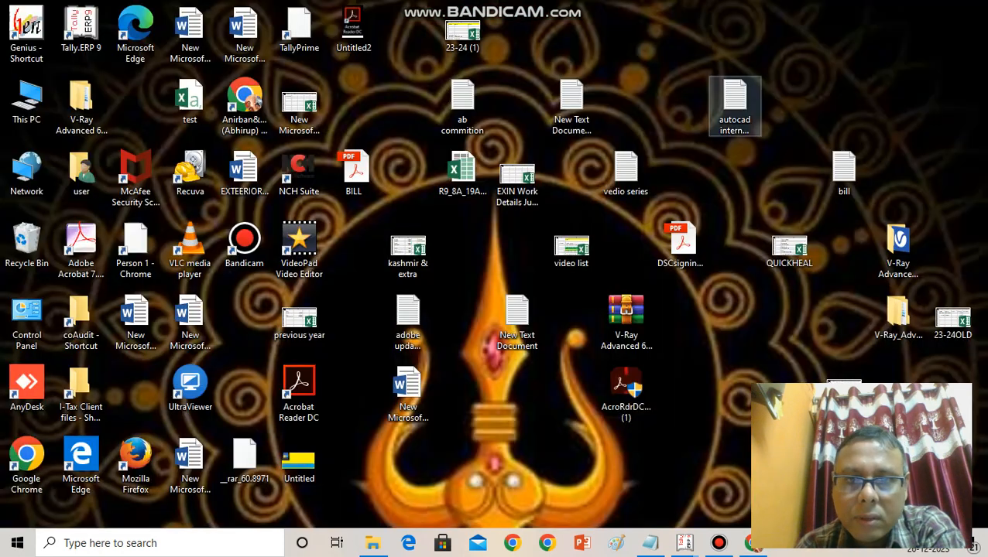
pyautogui.doubleClick(571, 108)
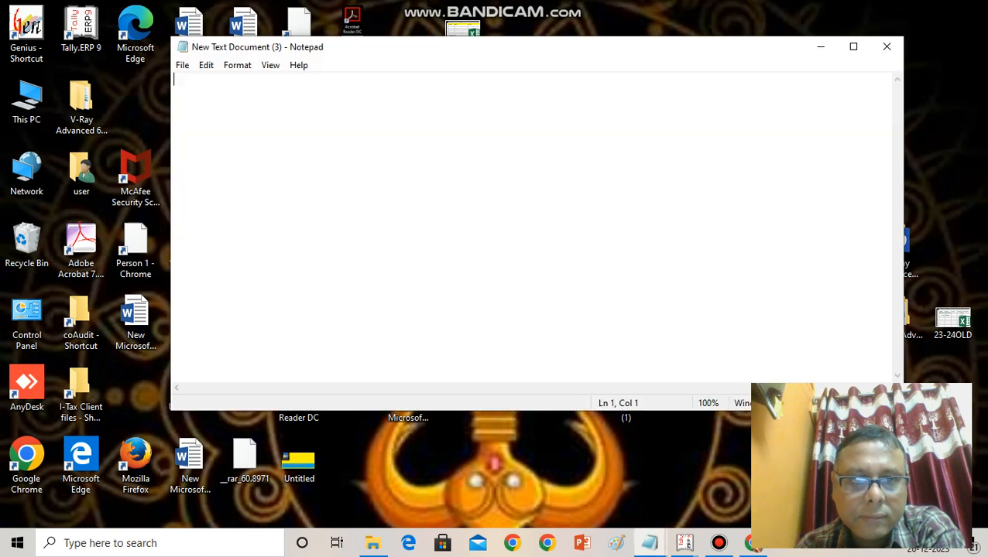
pyautogui.rightClick(226, 91)
pyautogui.click(256, 153)
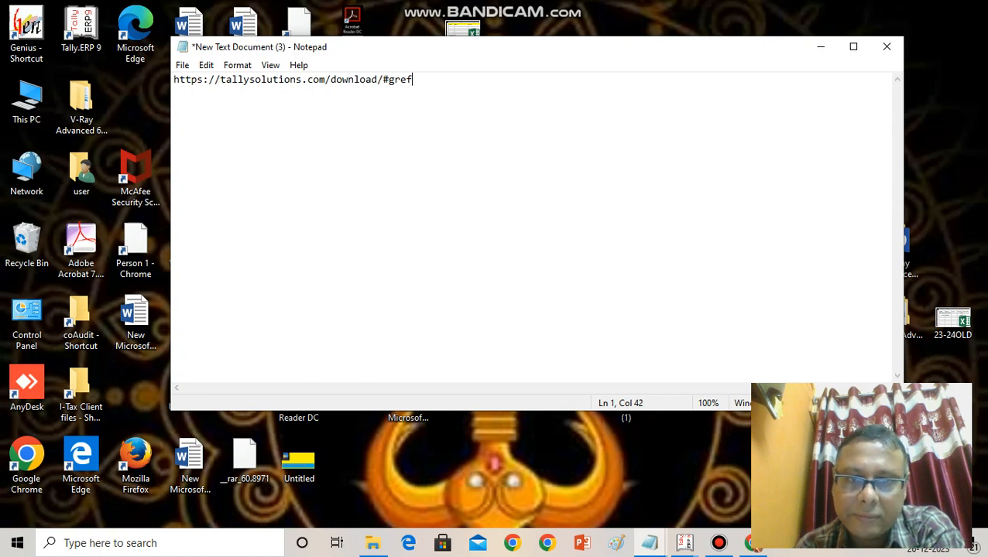
# Return to Chrome and download the standard TallyPrime Rel 4.0 installer, not the Edit Log edition.
pyautogui.click(752, 543)
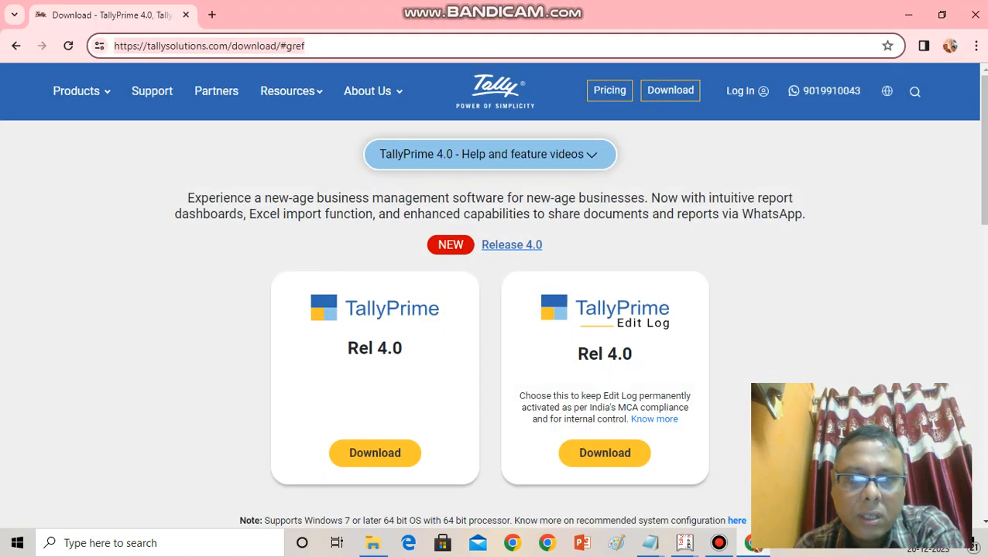
pyautogui.scroll(-1, 493, 310)
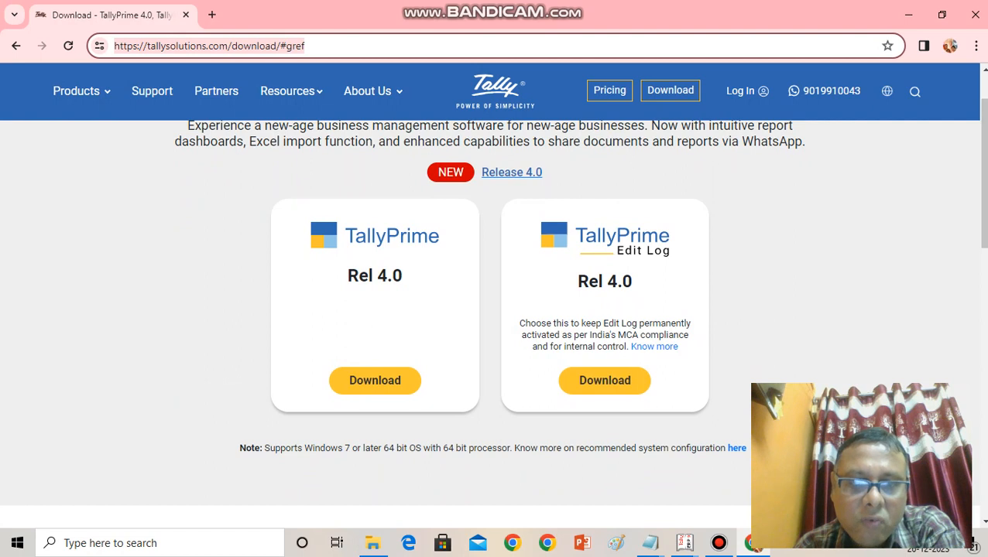
pyautogui.press('Escape')
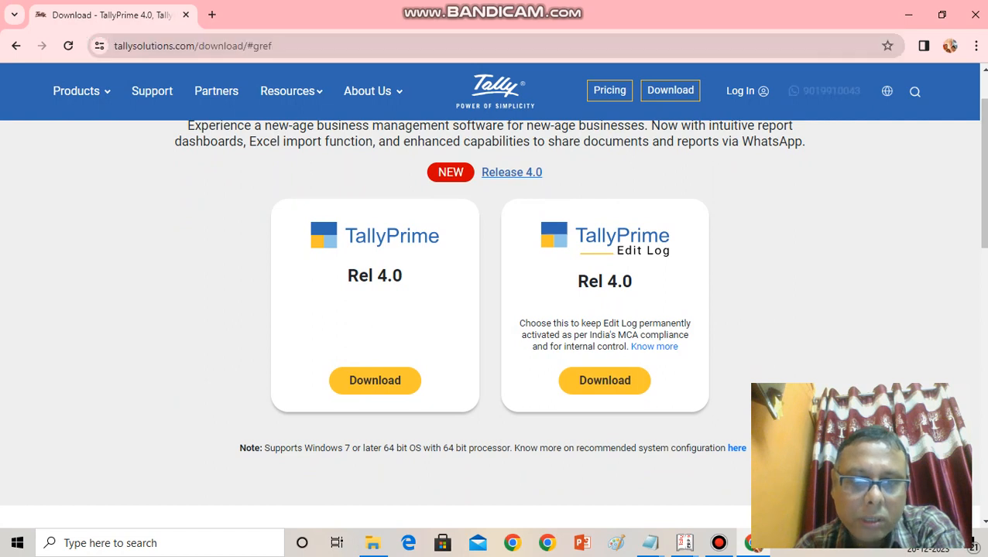
pyautogui.click(375, 381)
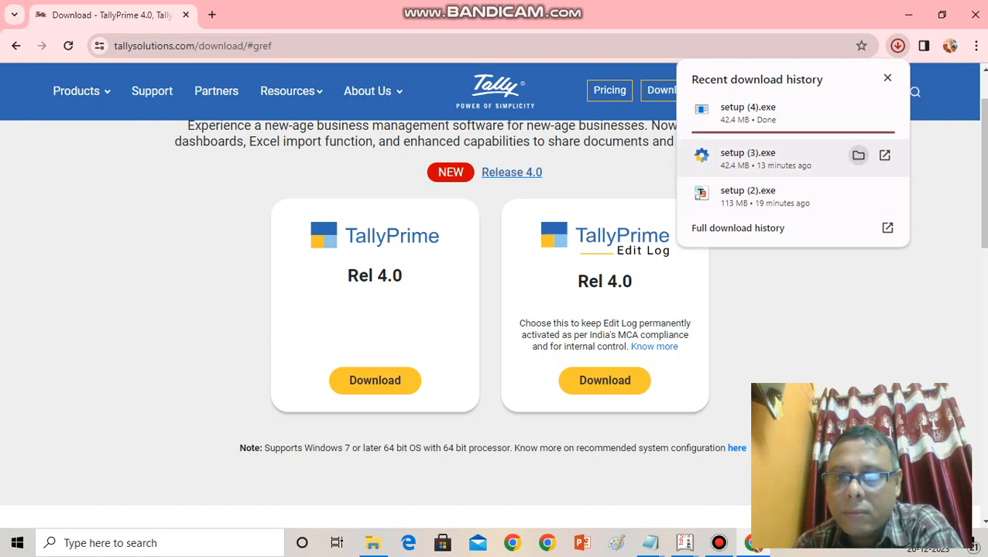
# Show the downloaded setup (3).exe in the Downloads folder in a maximized File Explorer window.
pyautogui.click(859, 156)
pyautogui.click(858, 156)
pyautogui.click(859, 155)
pyautogui.click(859, 156)
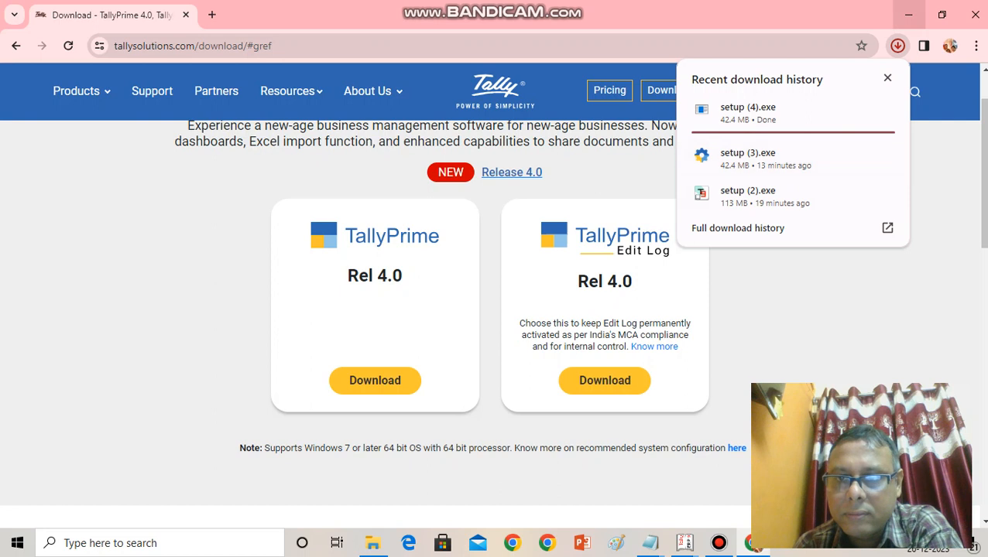
pyautogui.click(908, 14)
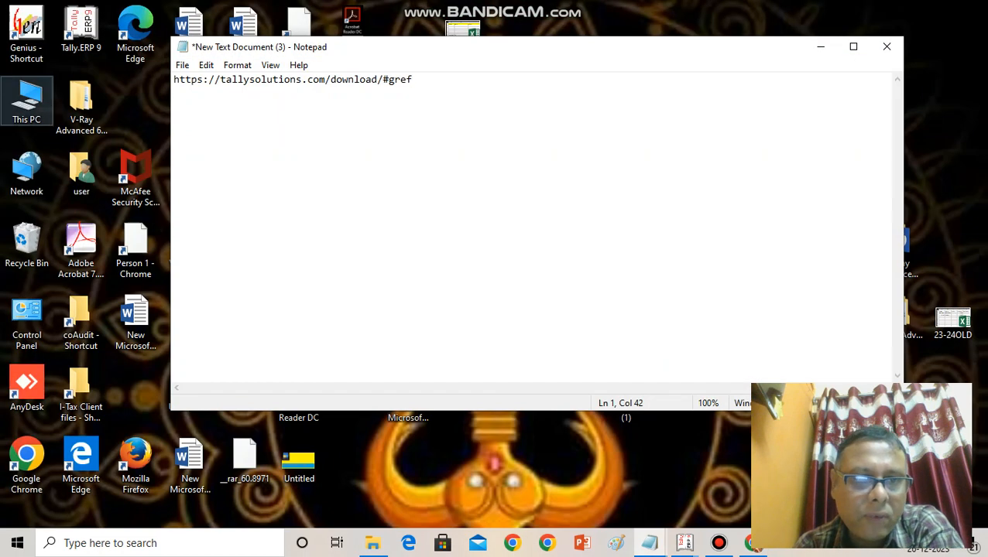
pyautogui.click(26, 101)
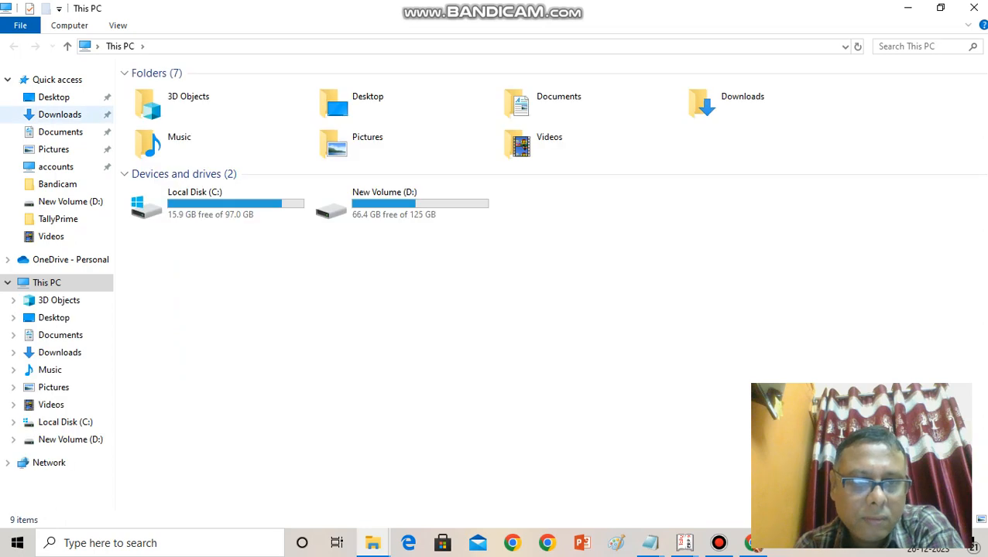
pyautogui.click(60, 115)
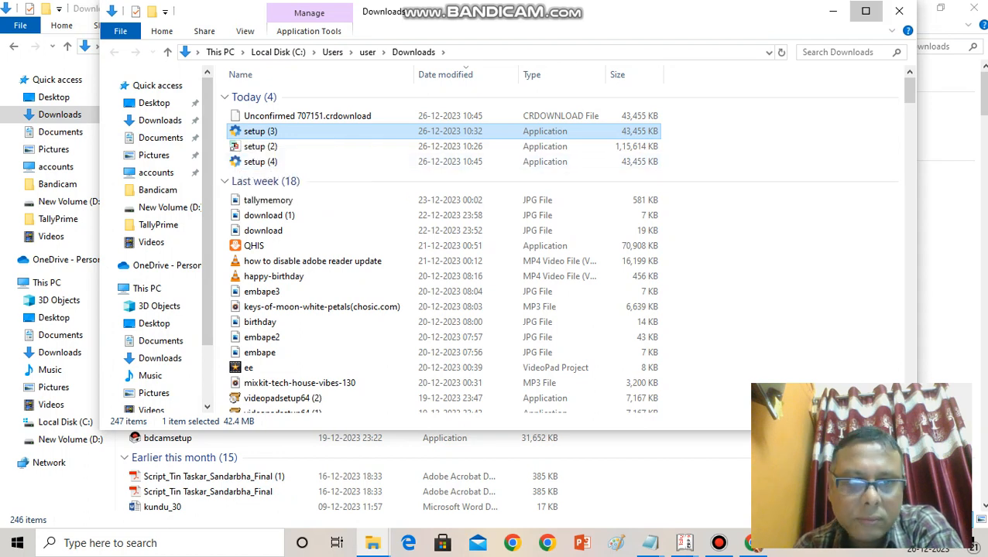
pyautogui.click(866, 11)
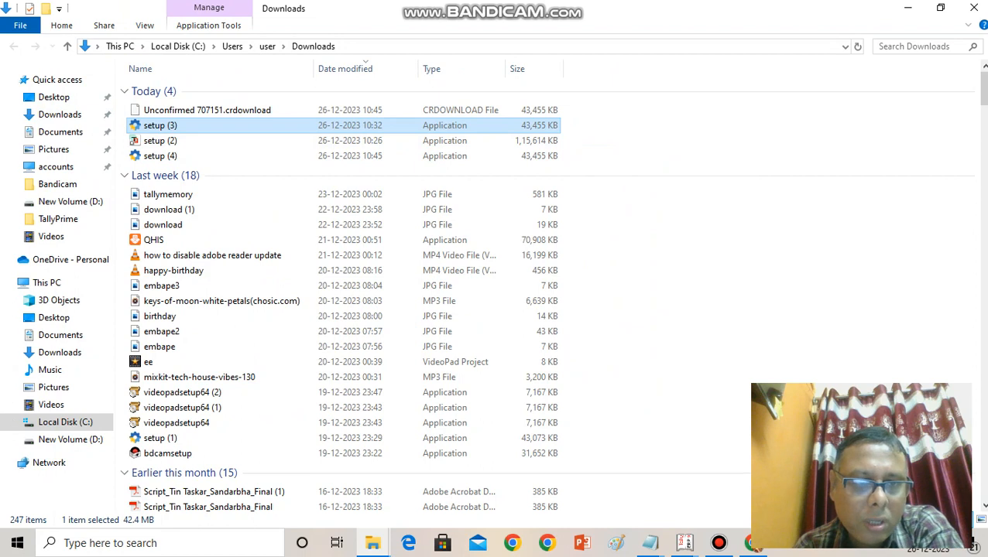
# Run setup (3) from the Downloads folder, allow it past the security warning, and clear away the File Explorer windows.
pyautogui.doubleClick(152, 125)
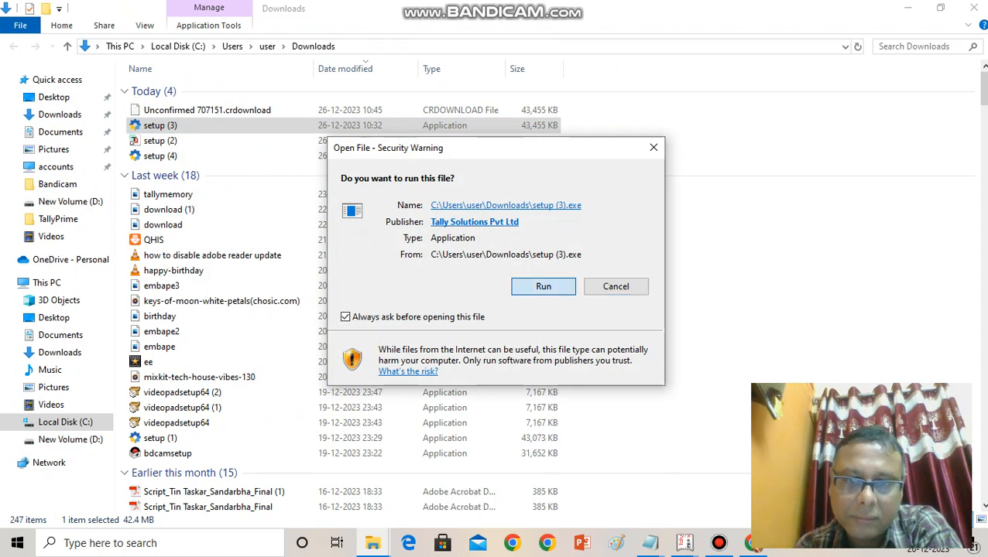
pyautogui.click(543, 286)
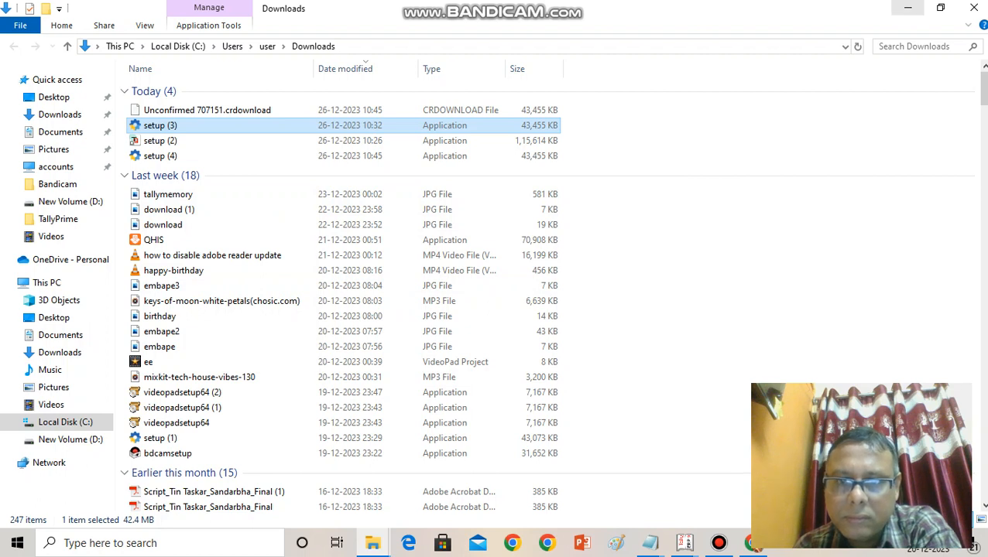
pyautogui.click(908, 8)
pyautogui.click(973, 7)
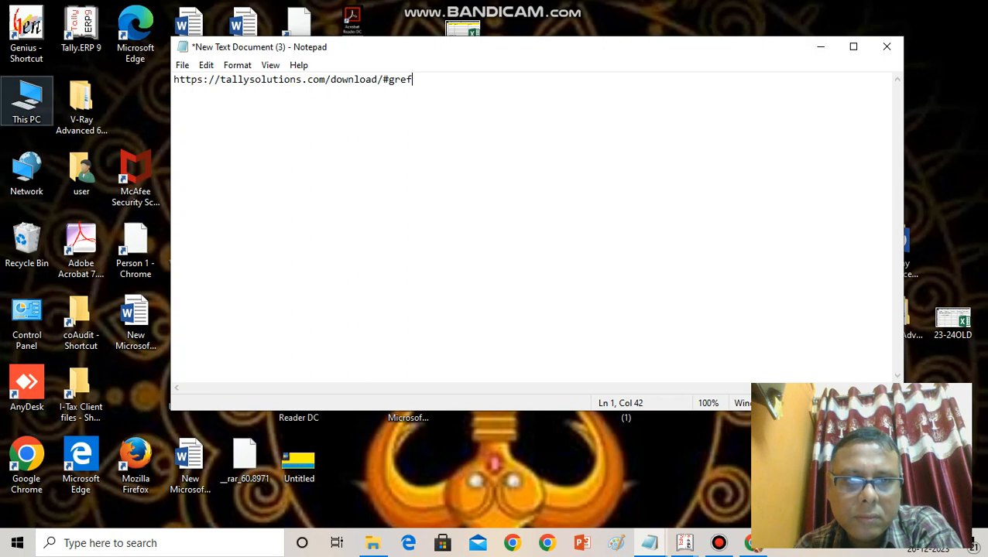
# Reopen the Downloads folder and use the TallyPrime setup to install release 4.0 as a new application in C:\Program Files\TallyPrime (2).
pyautogui.doubleClick(27, 100)
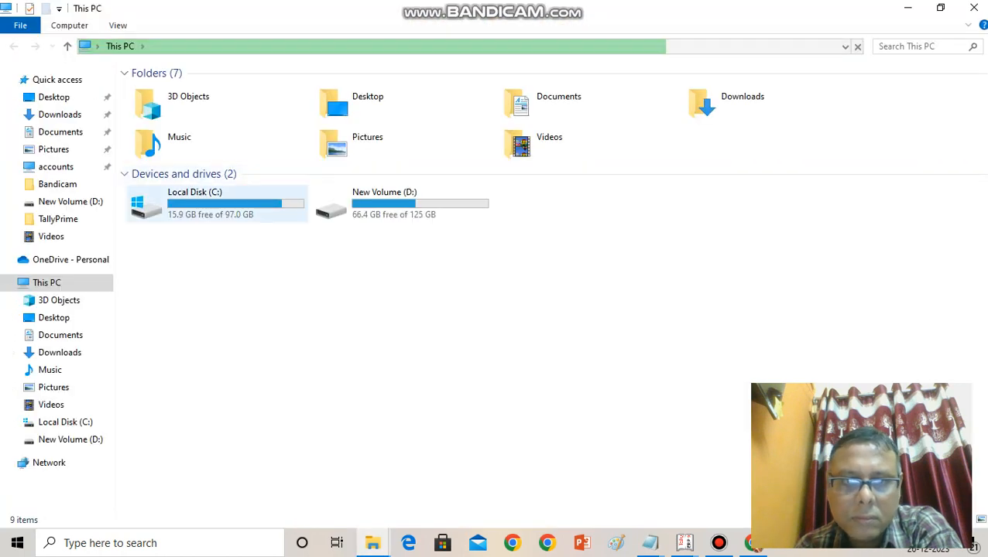
pyautogui.doubleClick(731, 101)
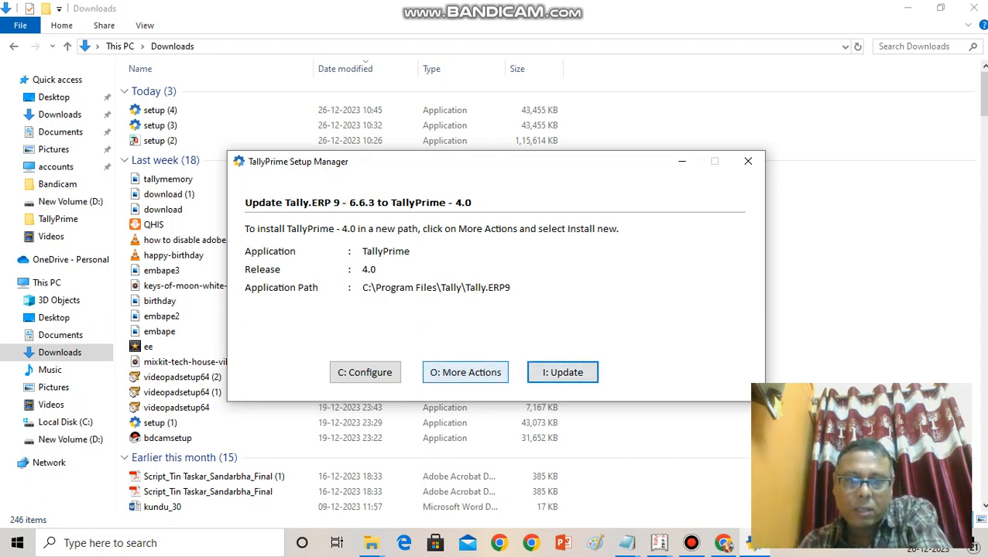
pyautogui.click(465, 373)
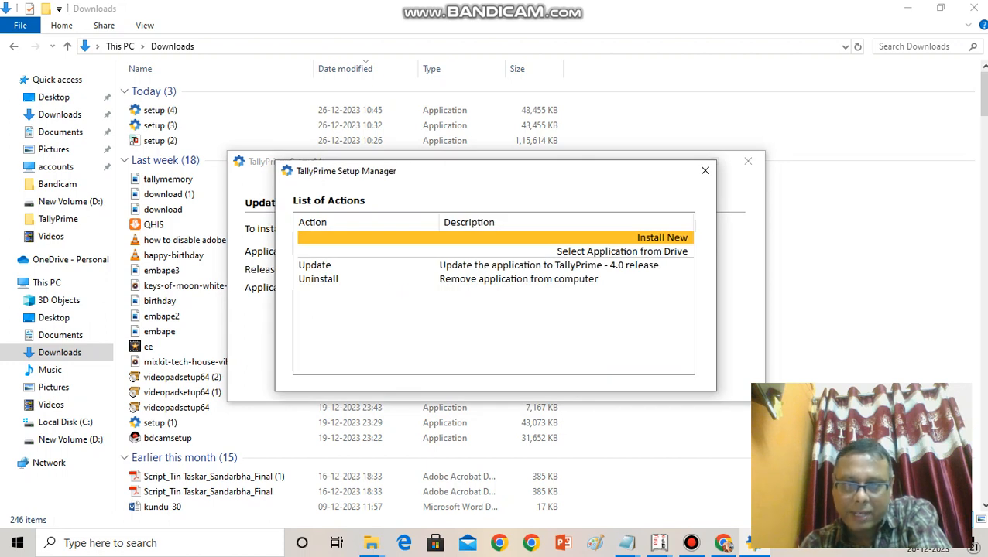
pyautogui.press('Return')
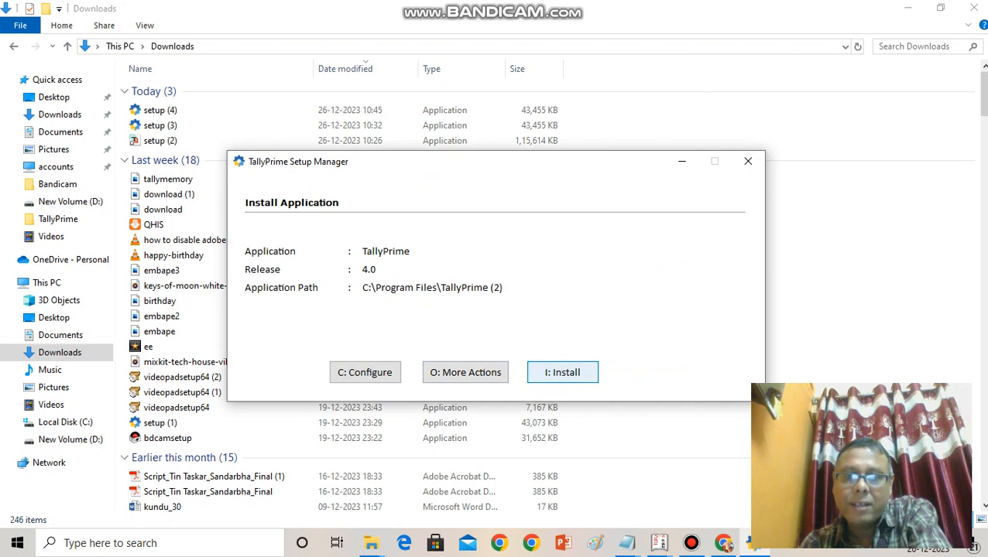
pyautogui.click(562, 372)
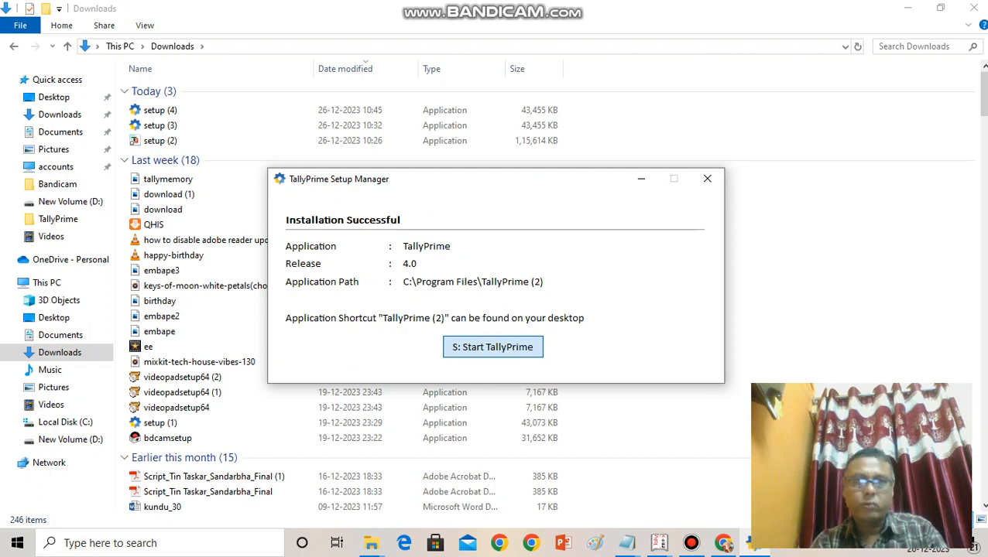
# Start TallyPrime from the setup manager and minimize the Notepad and Tally.ERP 9 windows.
pyautogui.press('s')
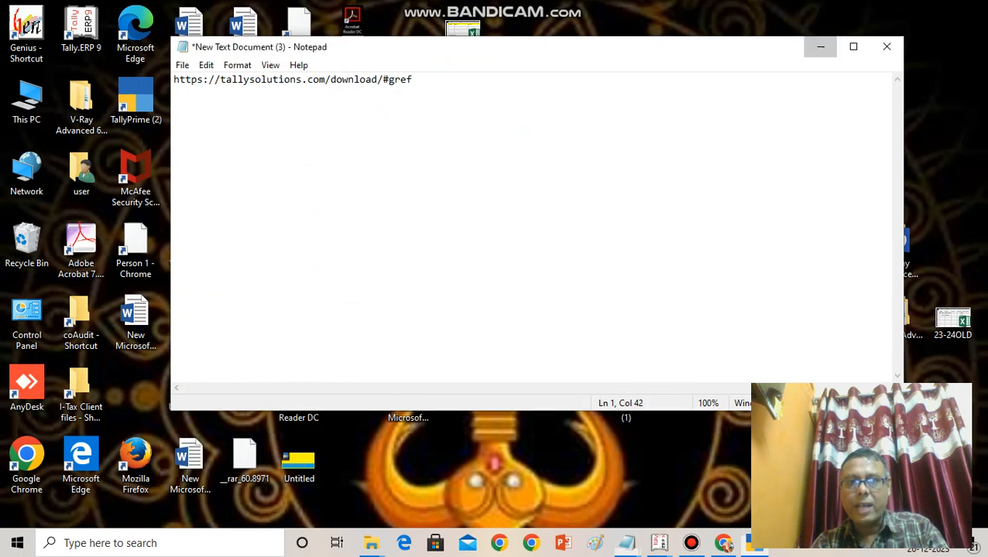
pyautogui.click(820, 47)
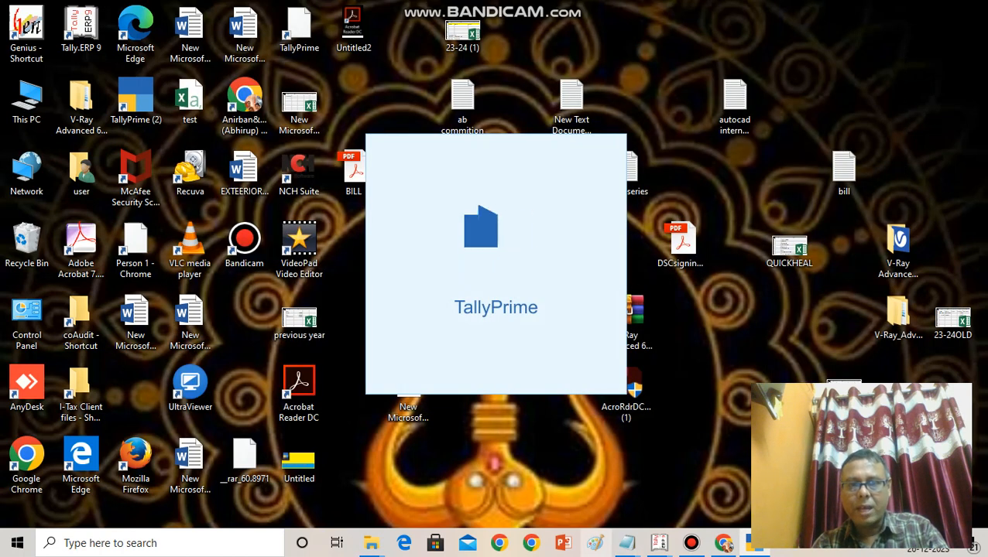
pyautogui.moveTo(658, 543)
pyautogui.click(701, 488)
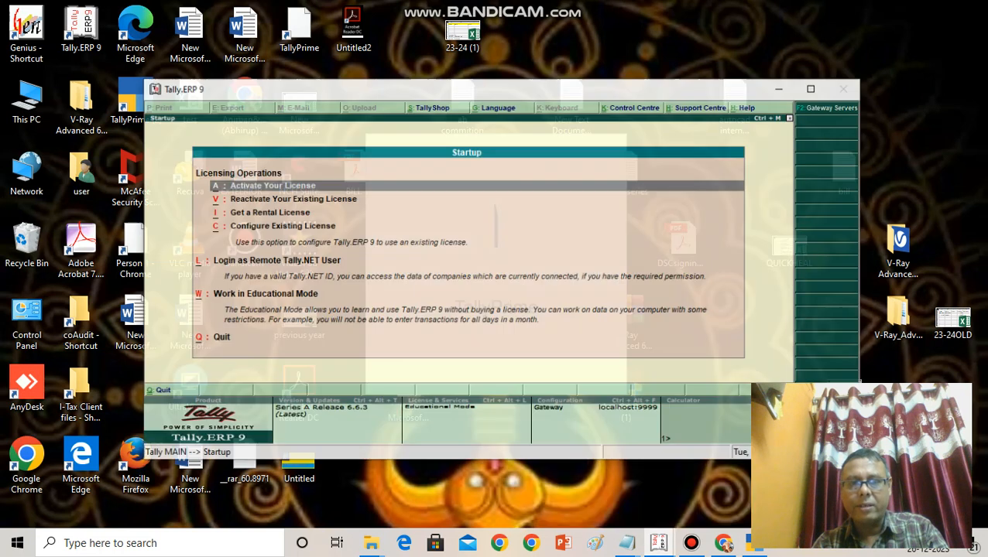
pyautogui.click(779, 76)
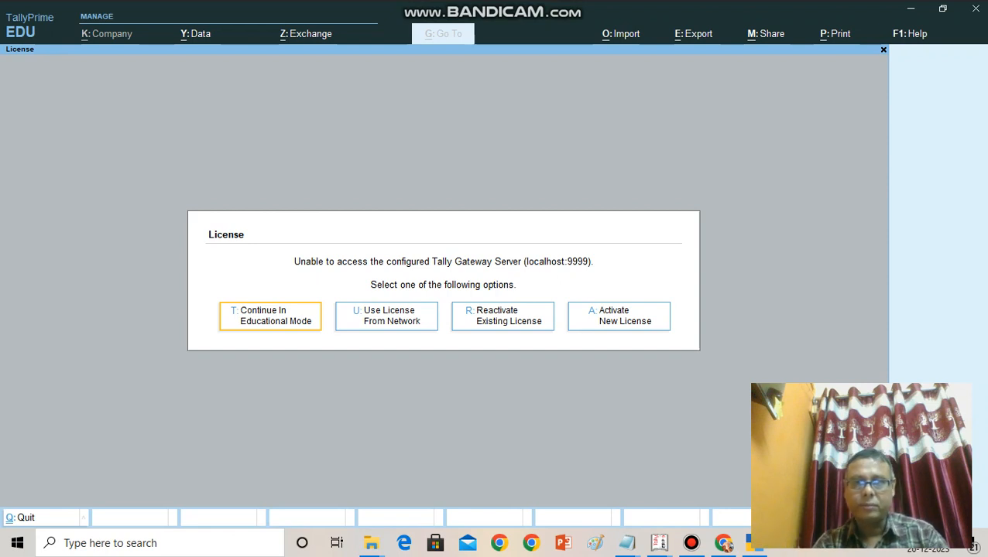
# Switch between the Tally.ERP 9 startup screen and the TallyPrime license screen to compare both installed programs.
pyautogui.press('super+d')
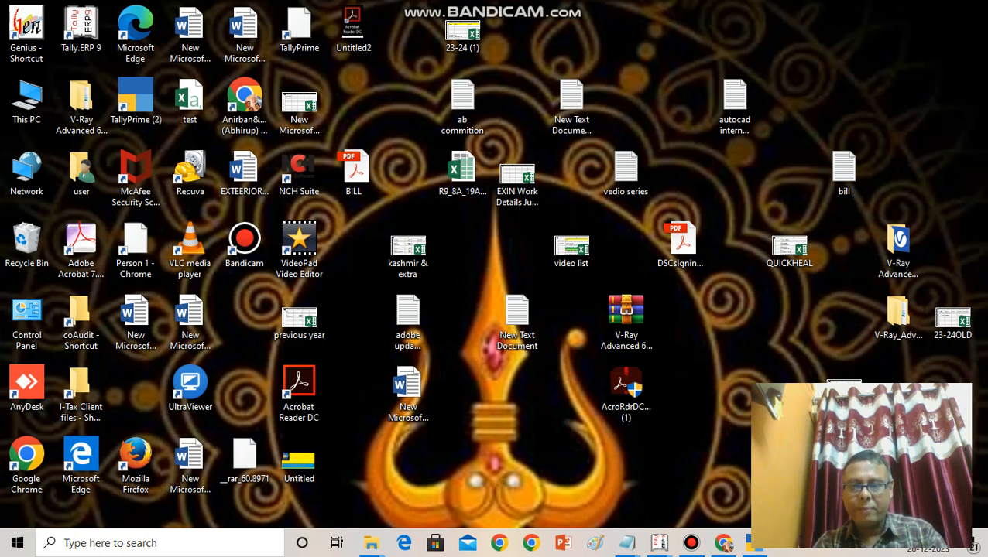
pyautogui.moveTo(658, 544)
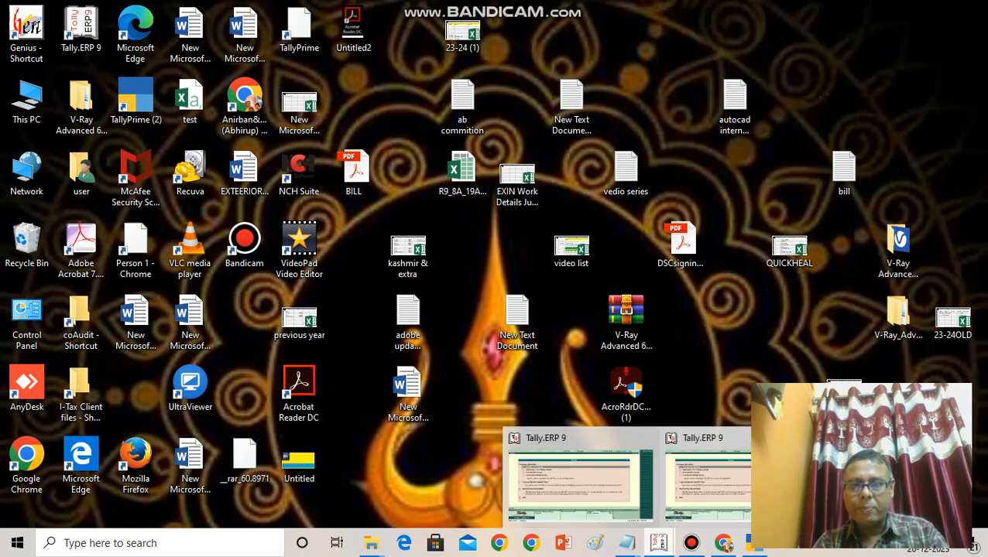
pyautogui.click(704, 476)
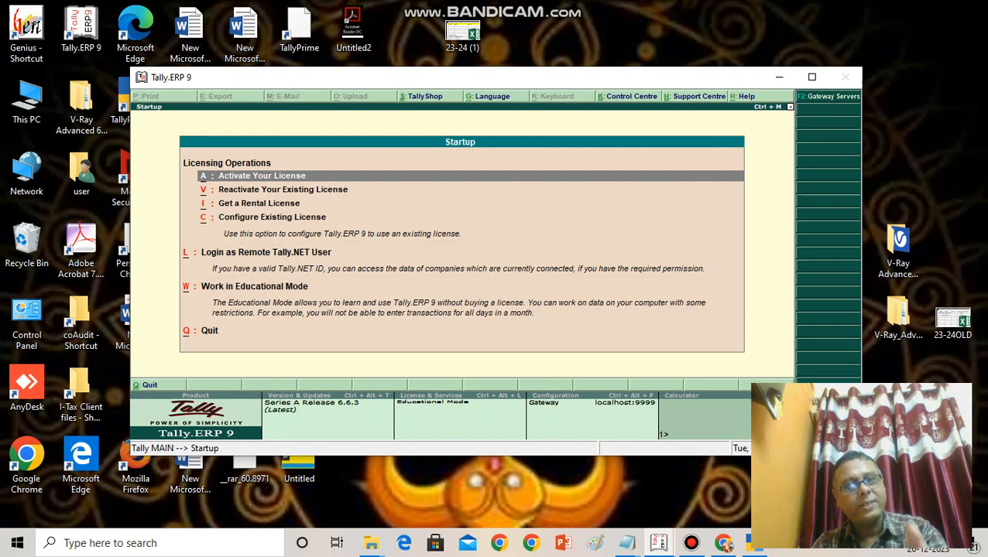
pyautogui.click(753, 543)
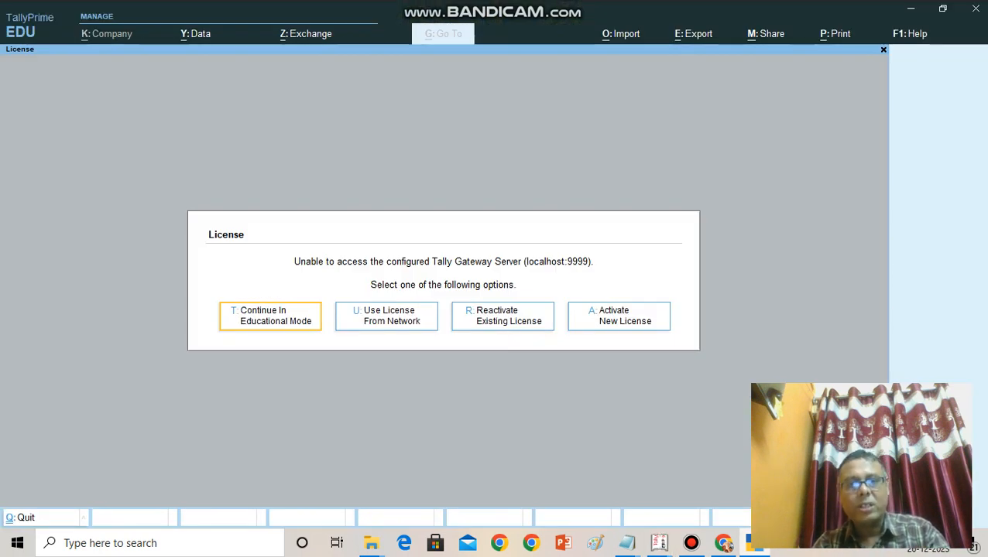
pyautogui.click(910, 9)
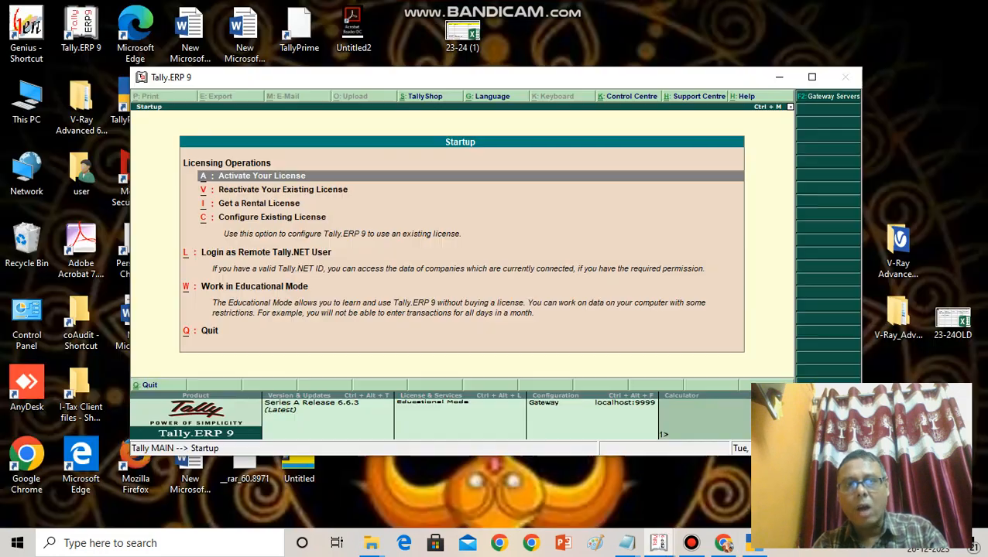